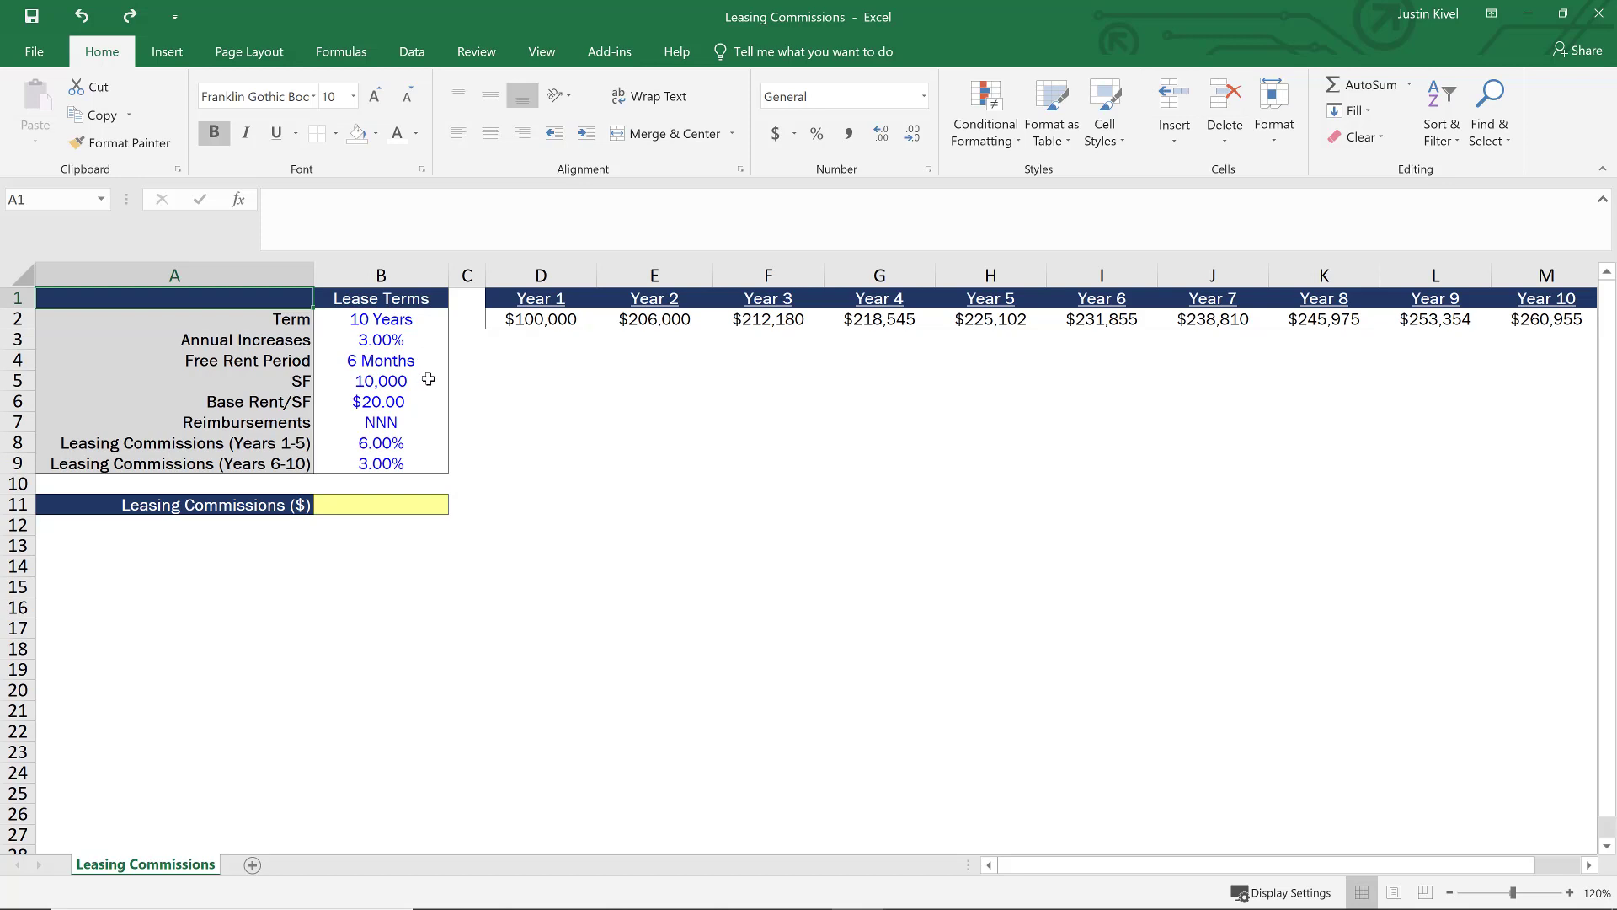
Review the square footage in B5 and base rent per SF in B6, then select commissions cell B11.
left_click(429, 379)
left_click(429, 403)
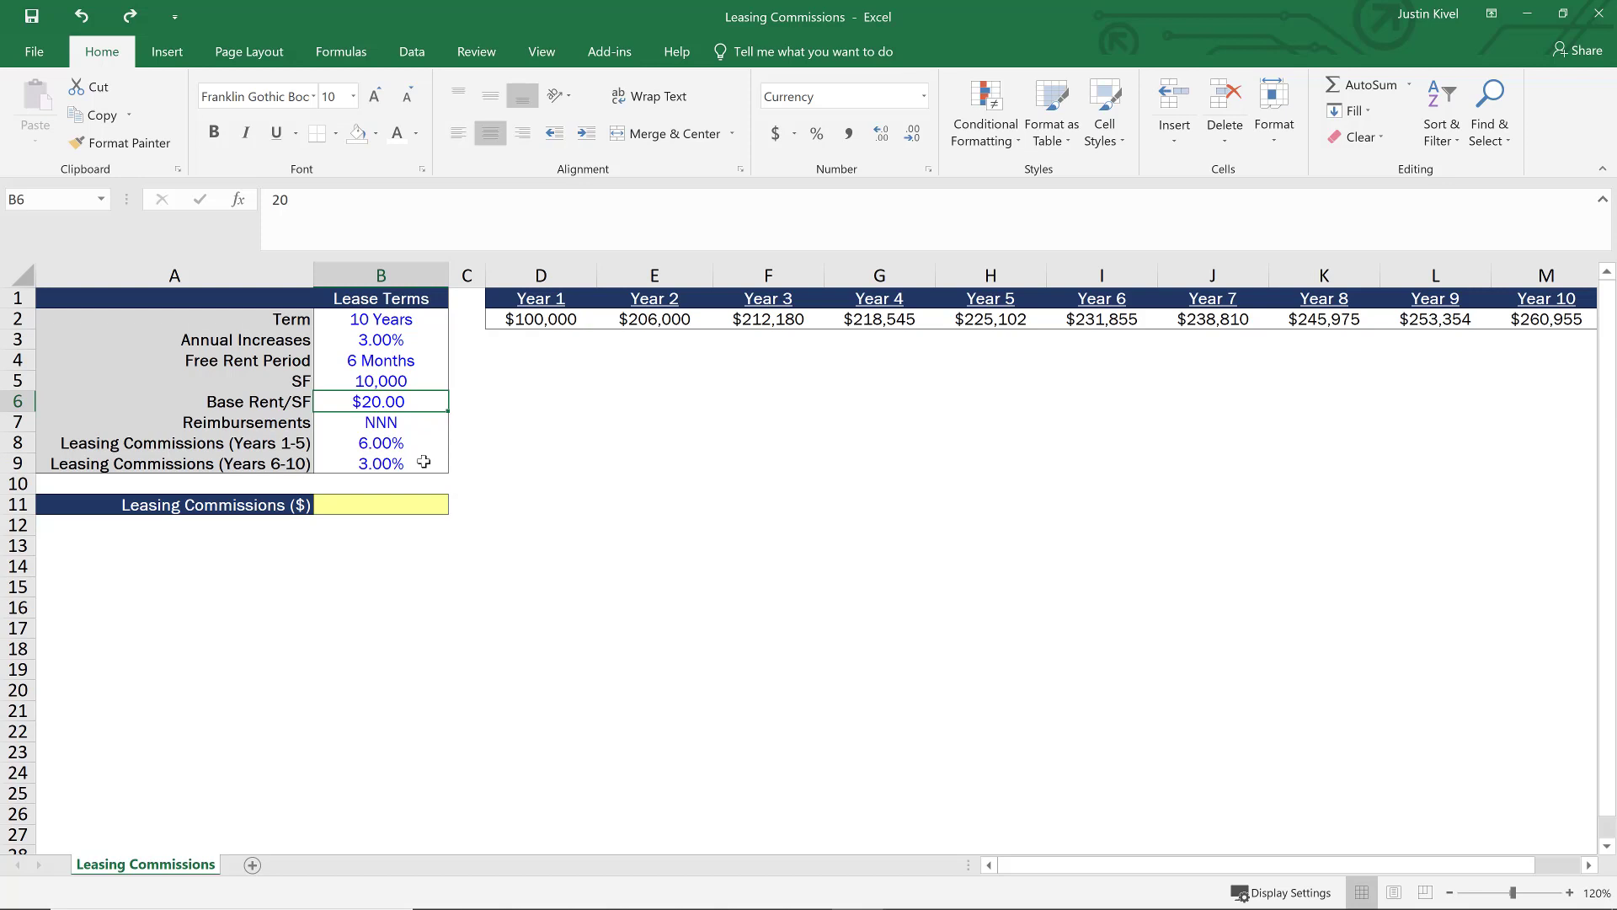
left_click(414, 506)
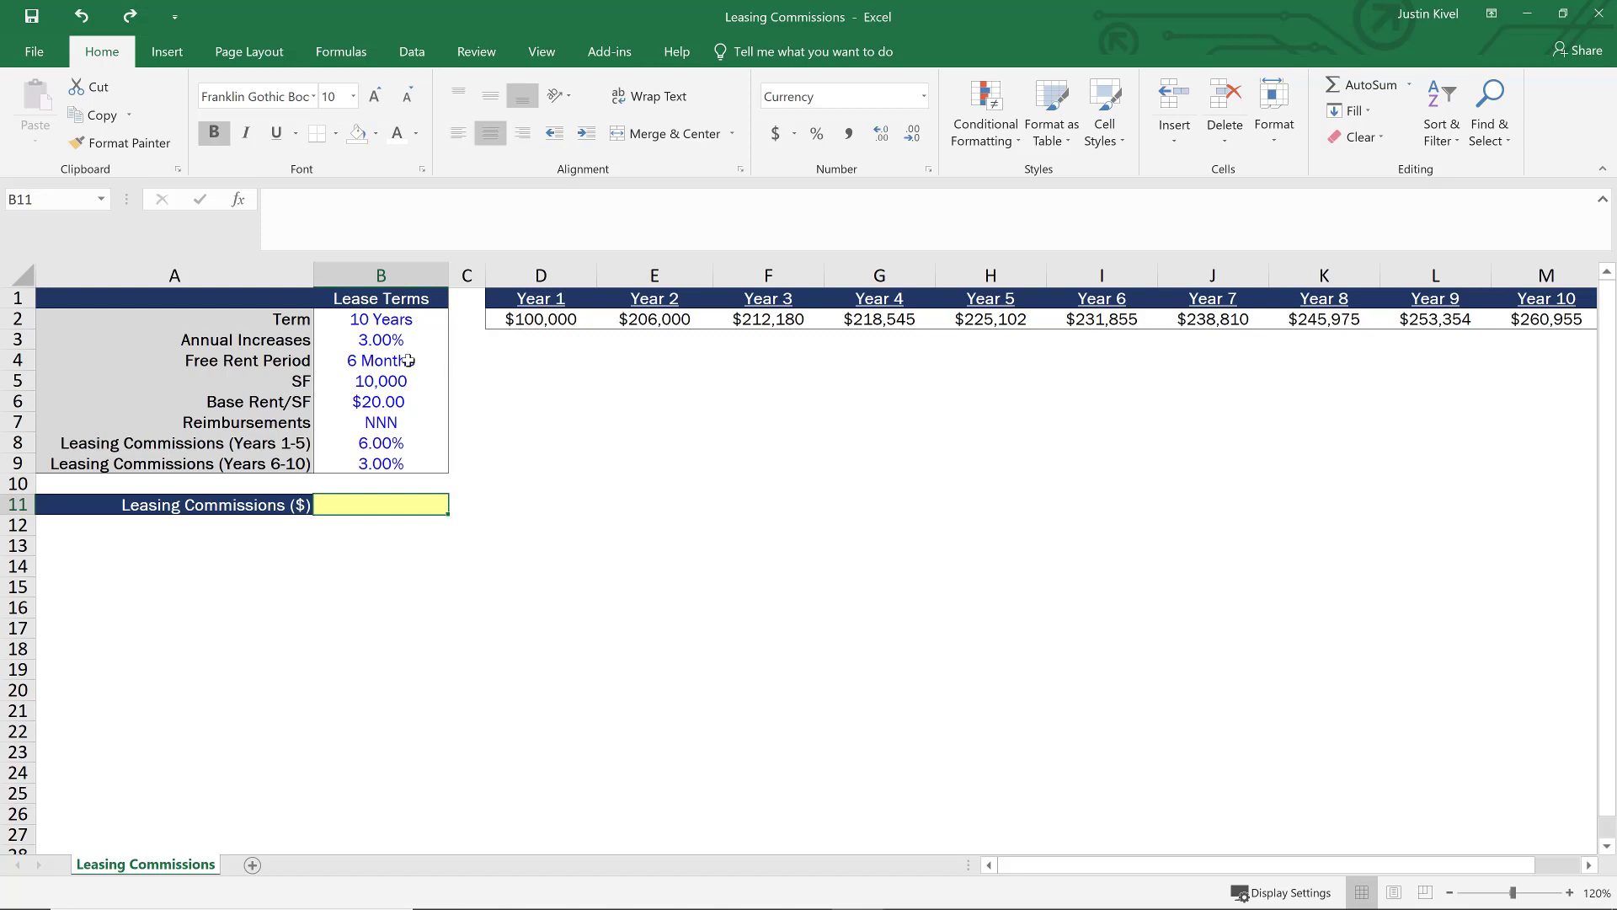
Try a 12-month free rent period in B4, restore it to 6, and move down to B11.
left_click(408, 360)
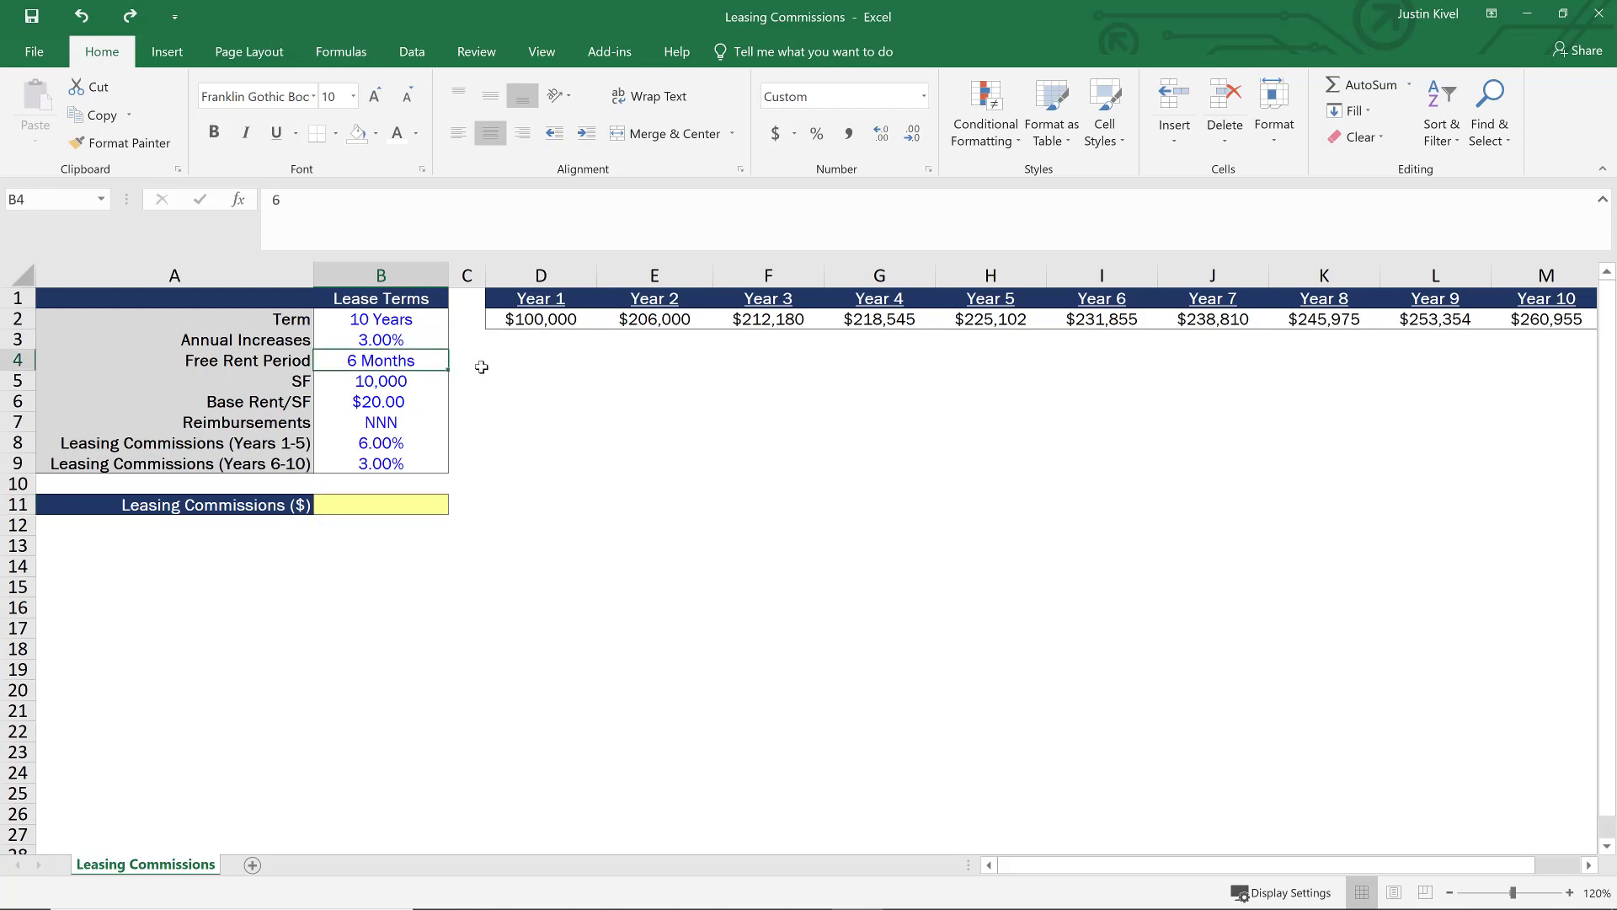
type("12")
key("ctrl+Return")
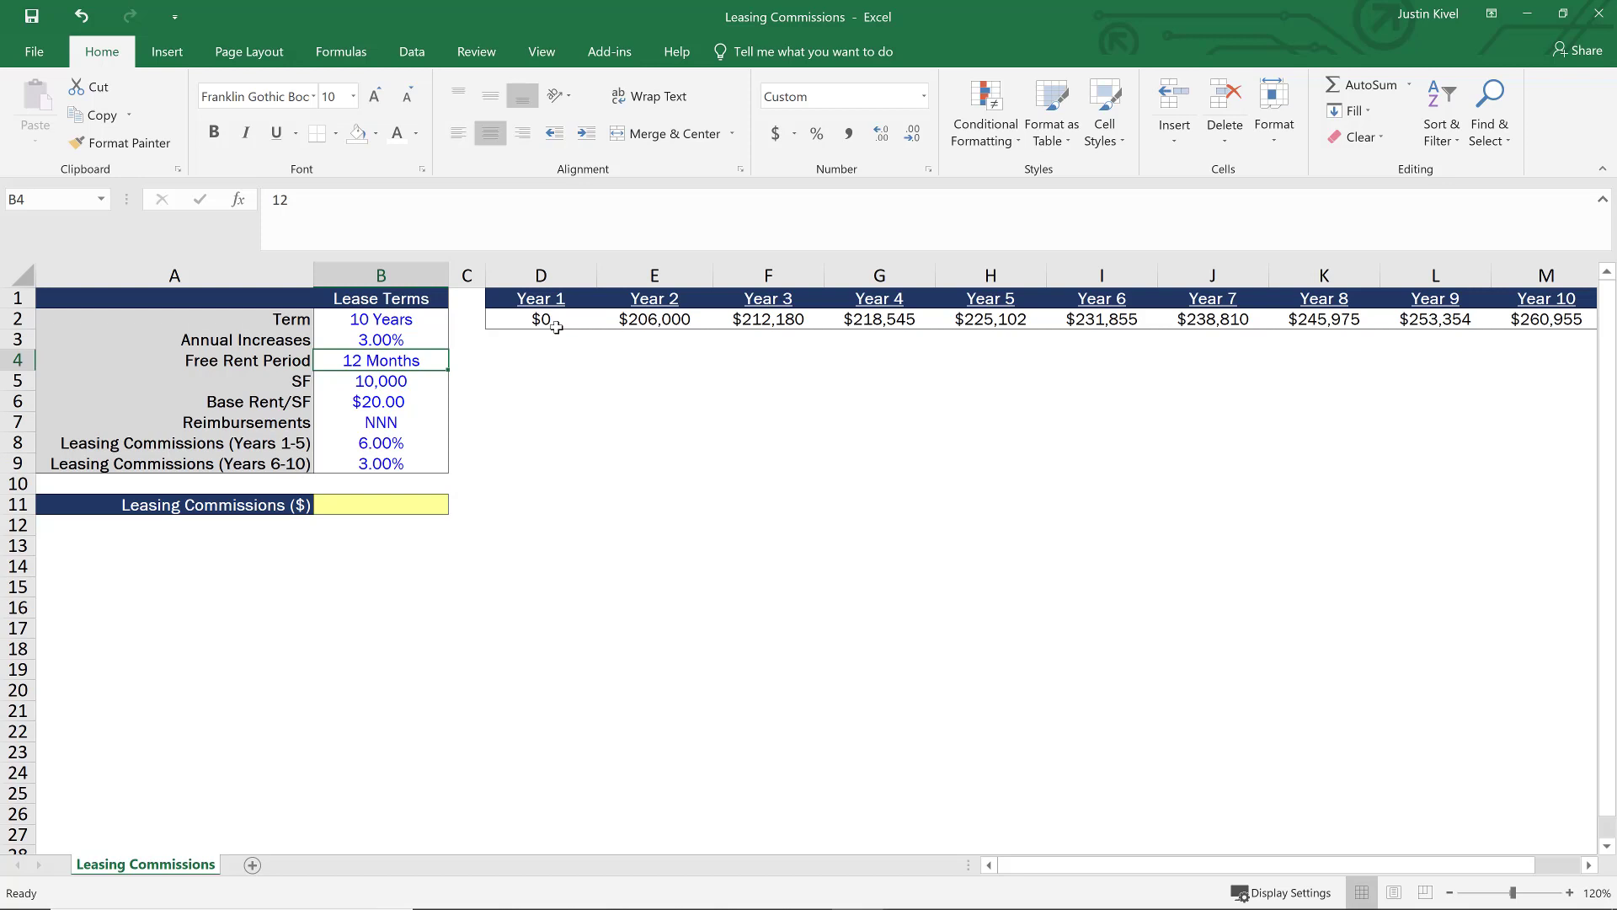
type("6")
key("ctrl+Return")
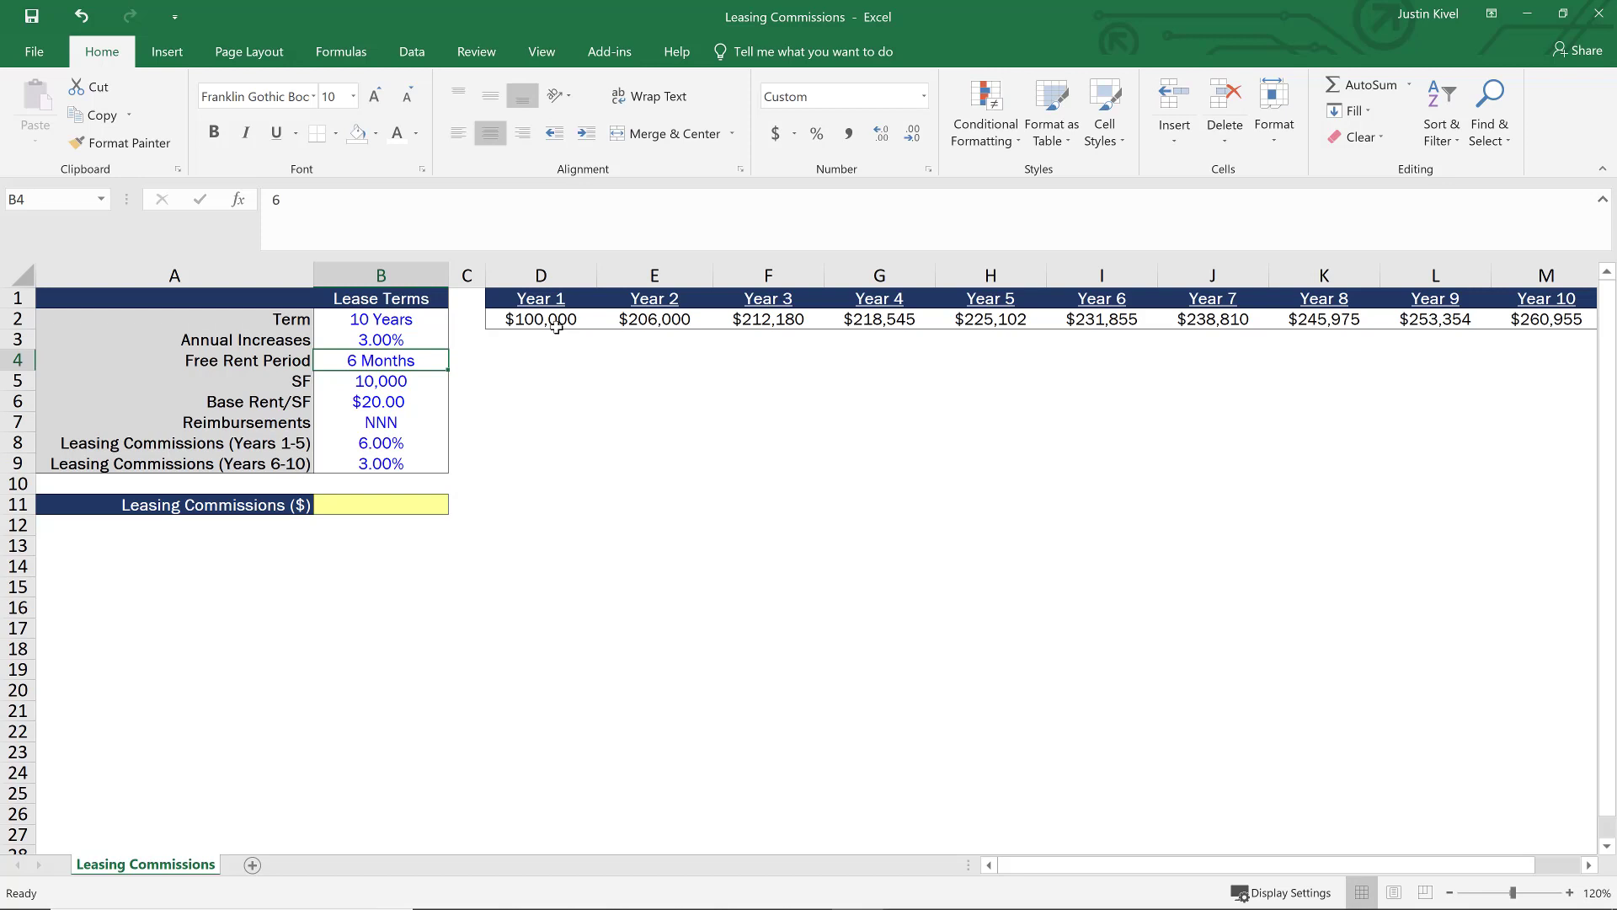
key("Down")
key("Down")
key("Down")
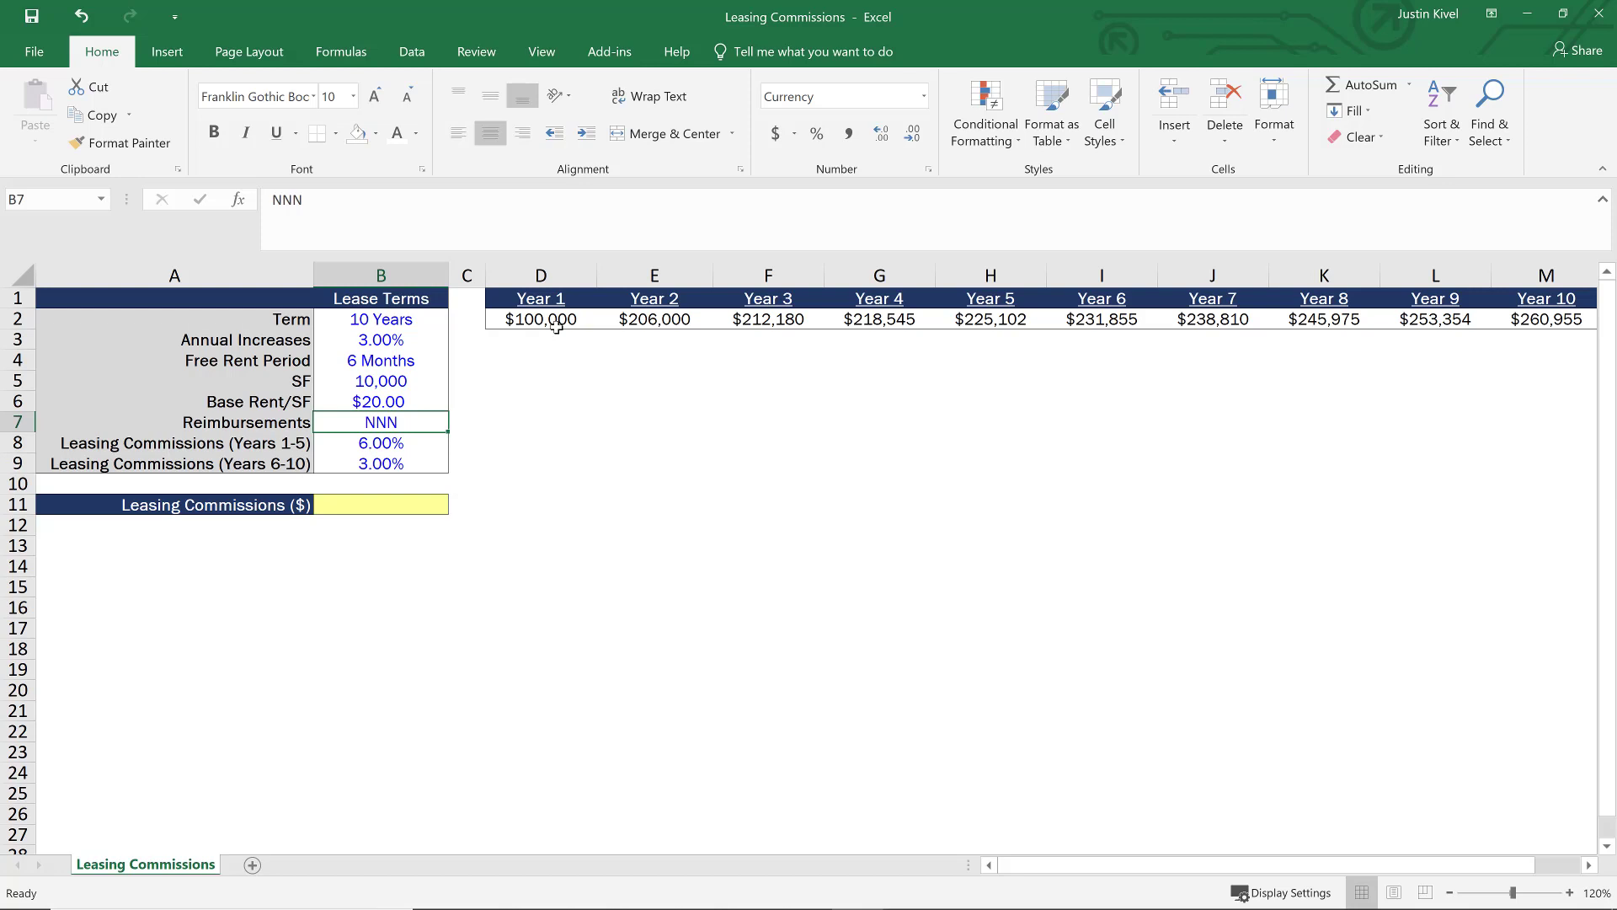
key("Down")
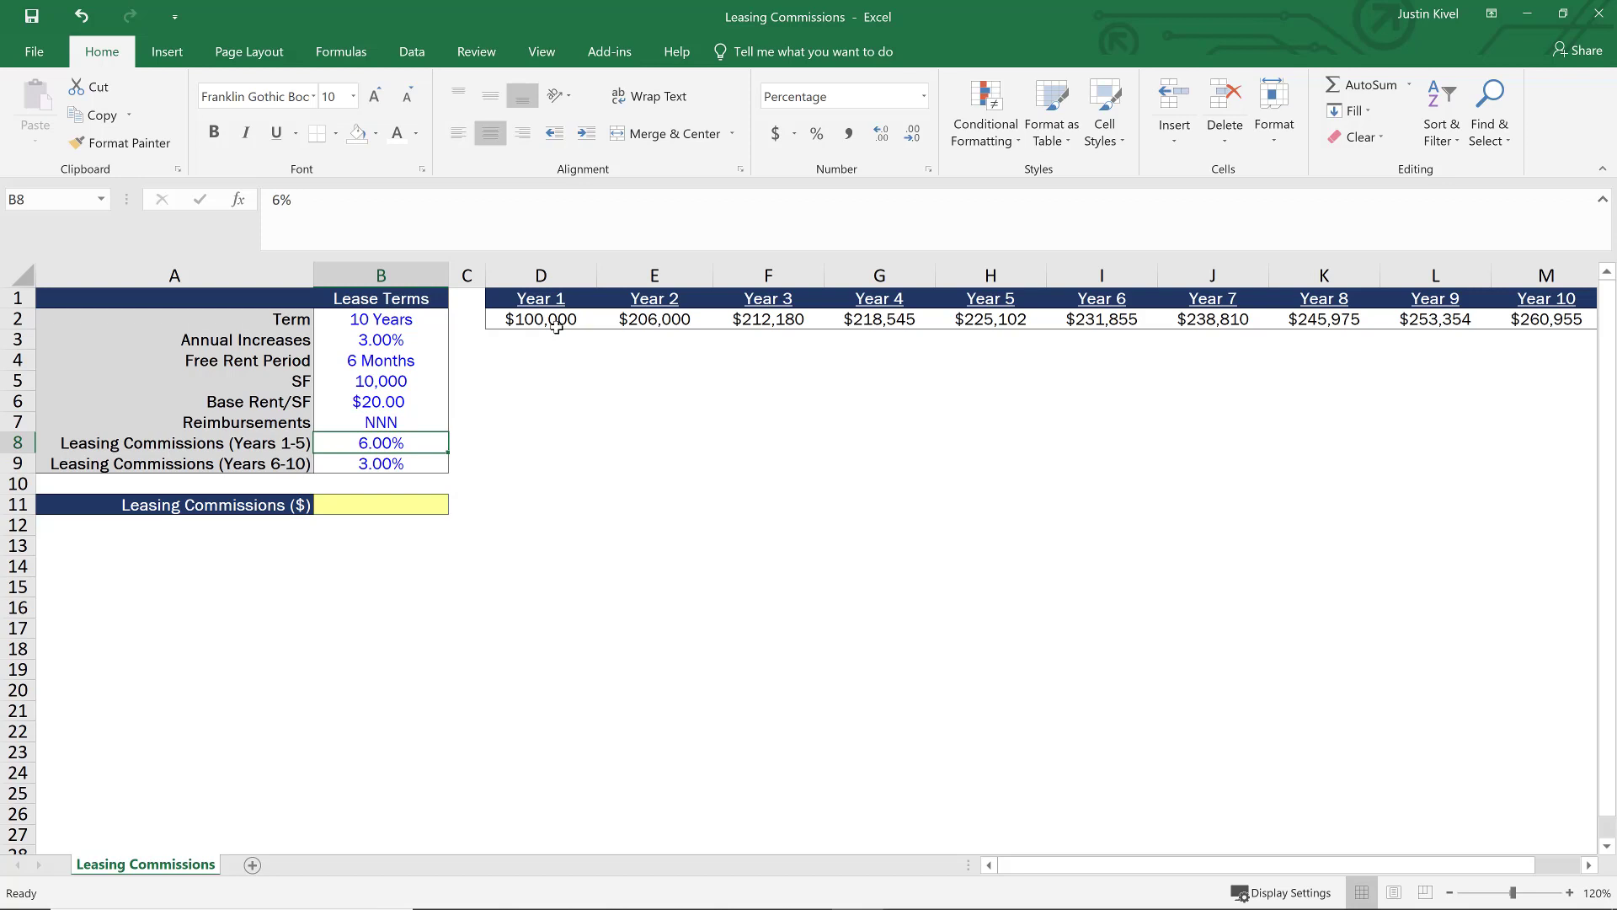
key("Down")
key("Down")
key("Down")
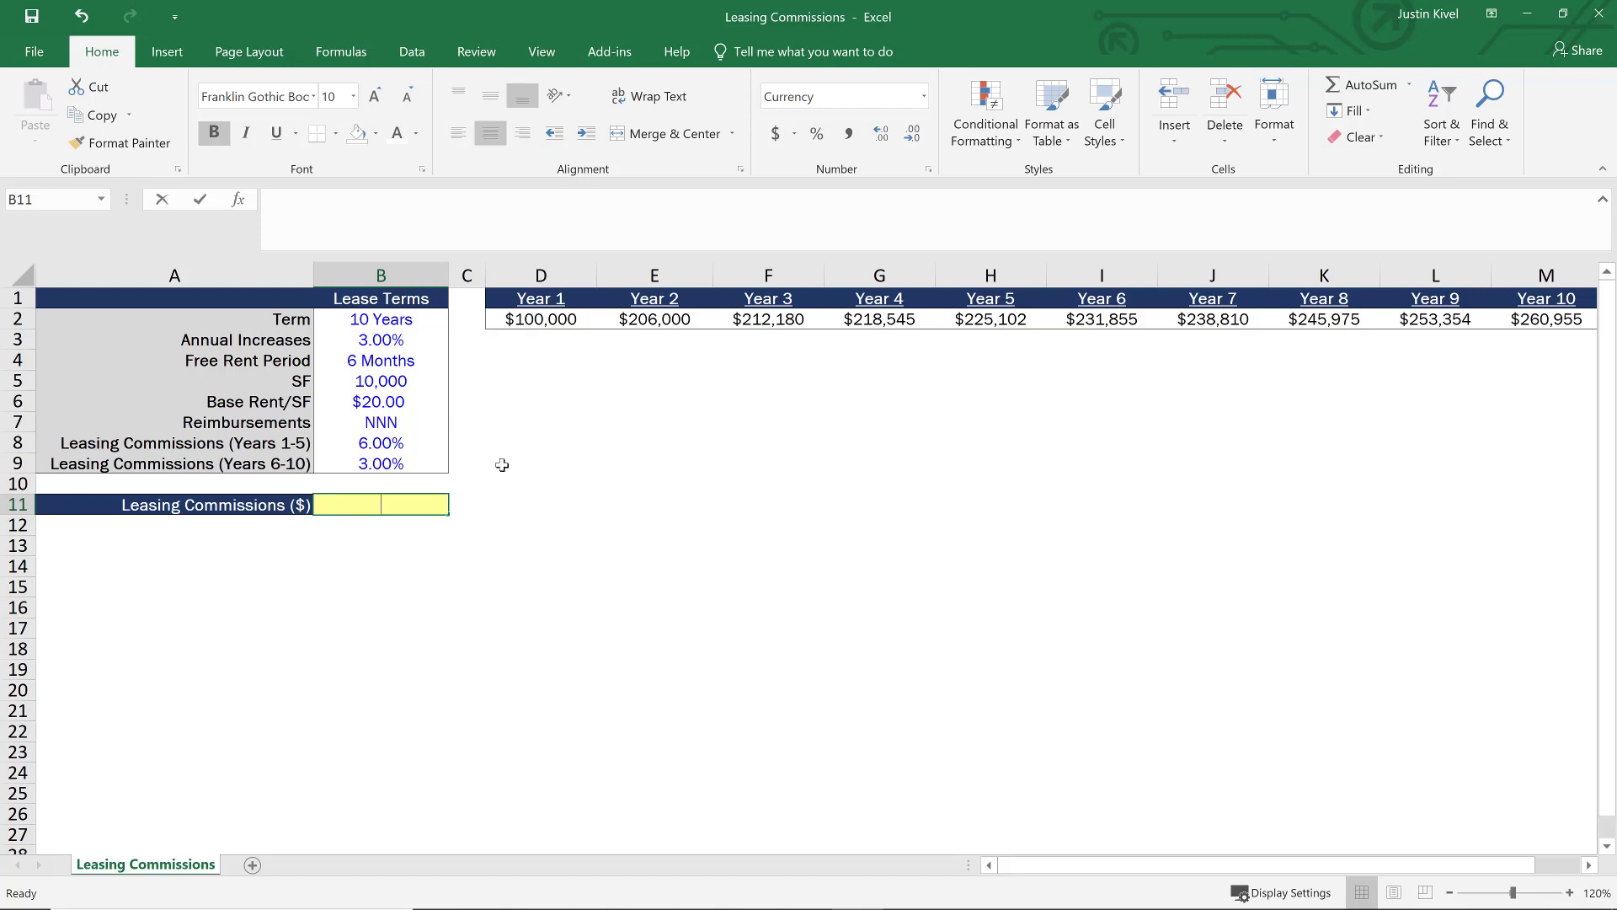
Start B11's formula with =SUM(D2:H2)*B8 for years 1–5 rent at the 6.00% rate.
type("=sum")
key("Tab")
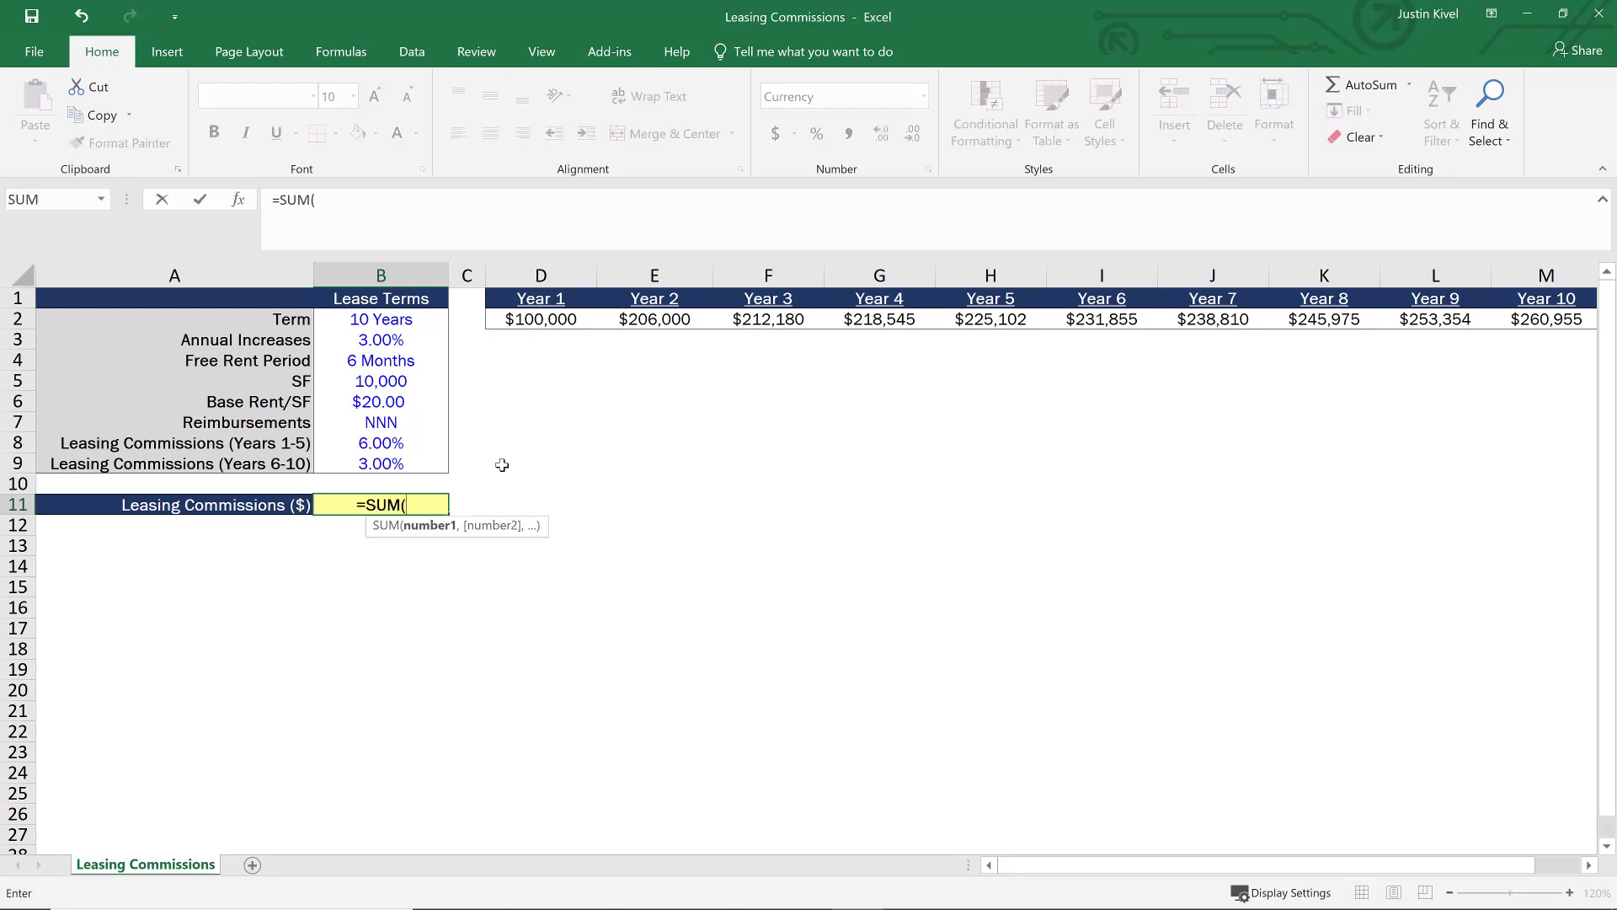
left_click(557, 317)
key("shift+Right")
key("shift+Right")
key("shift+Right")
key("shift+Right")
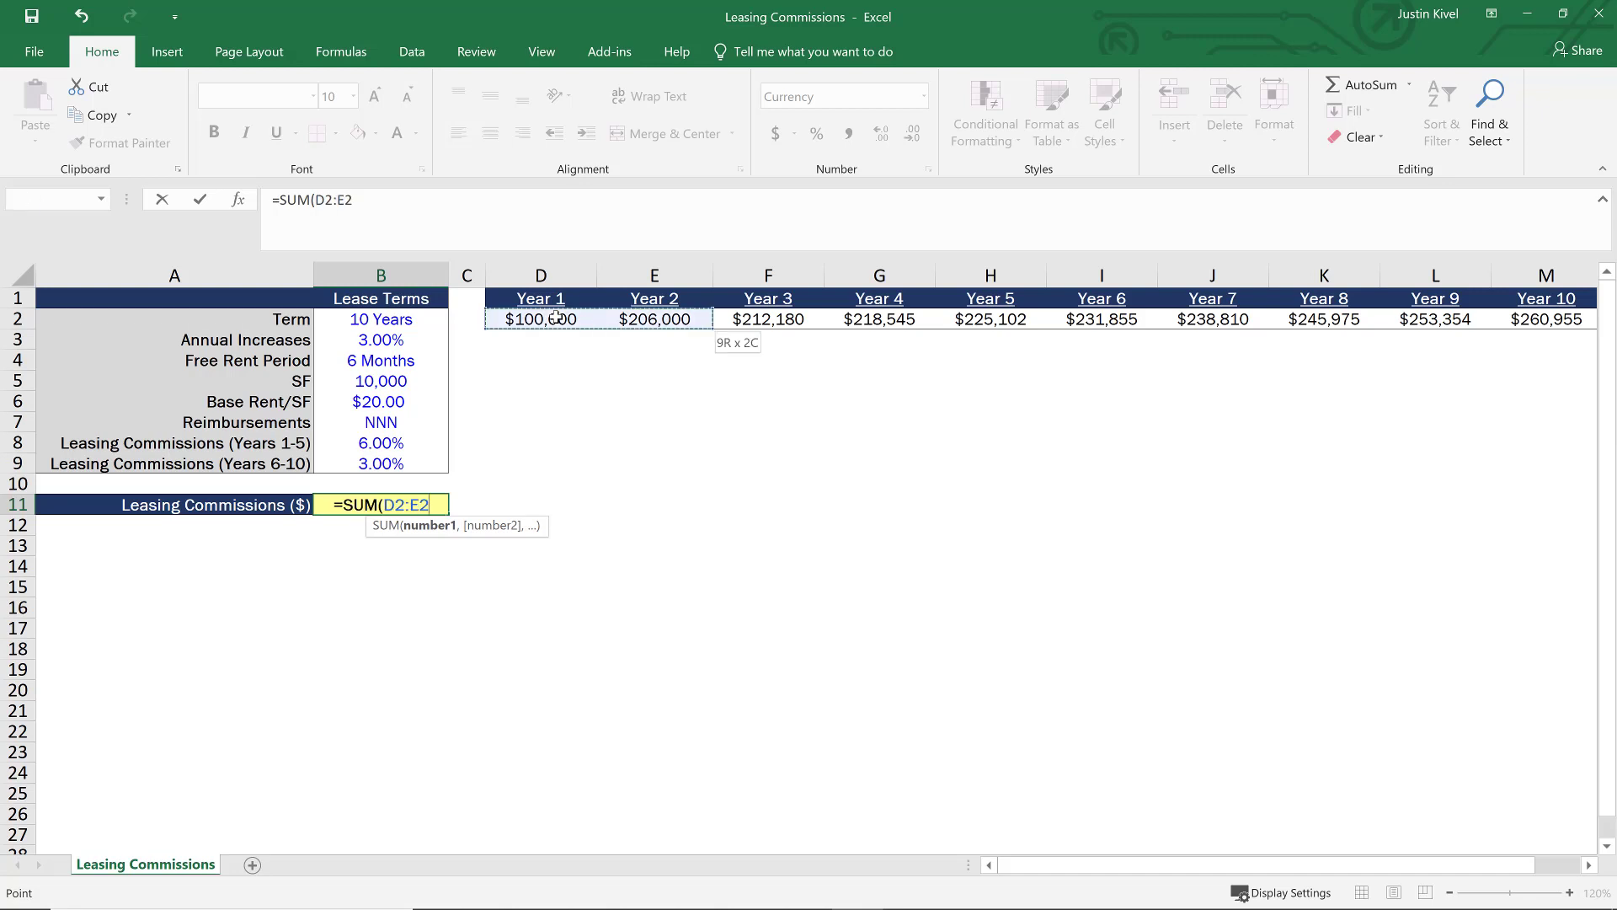
type(")*")
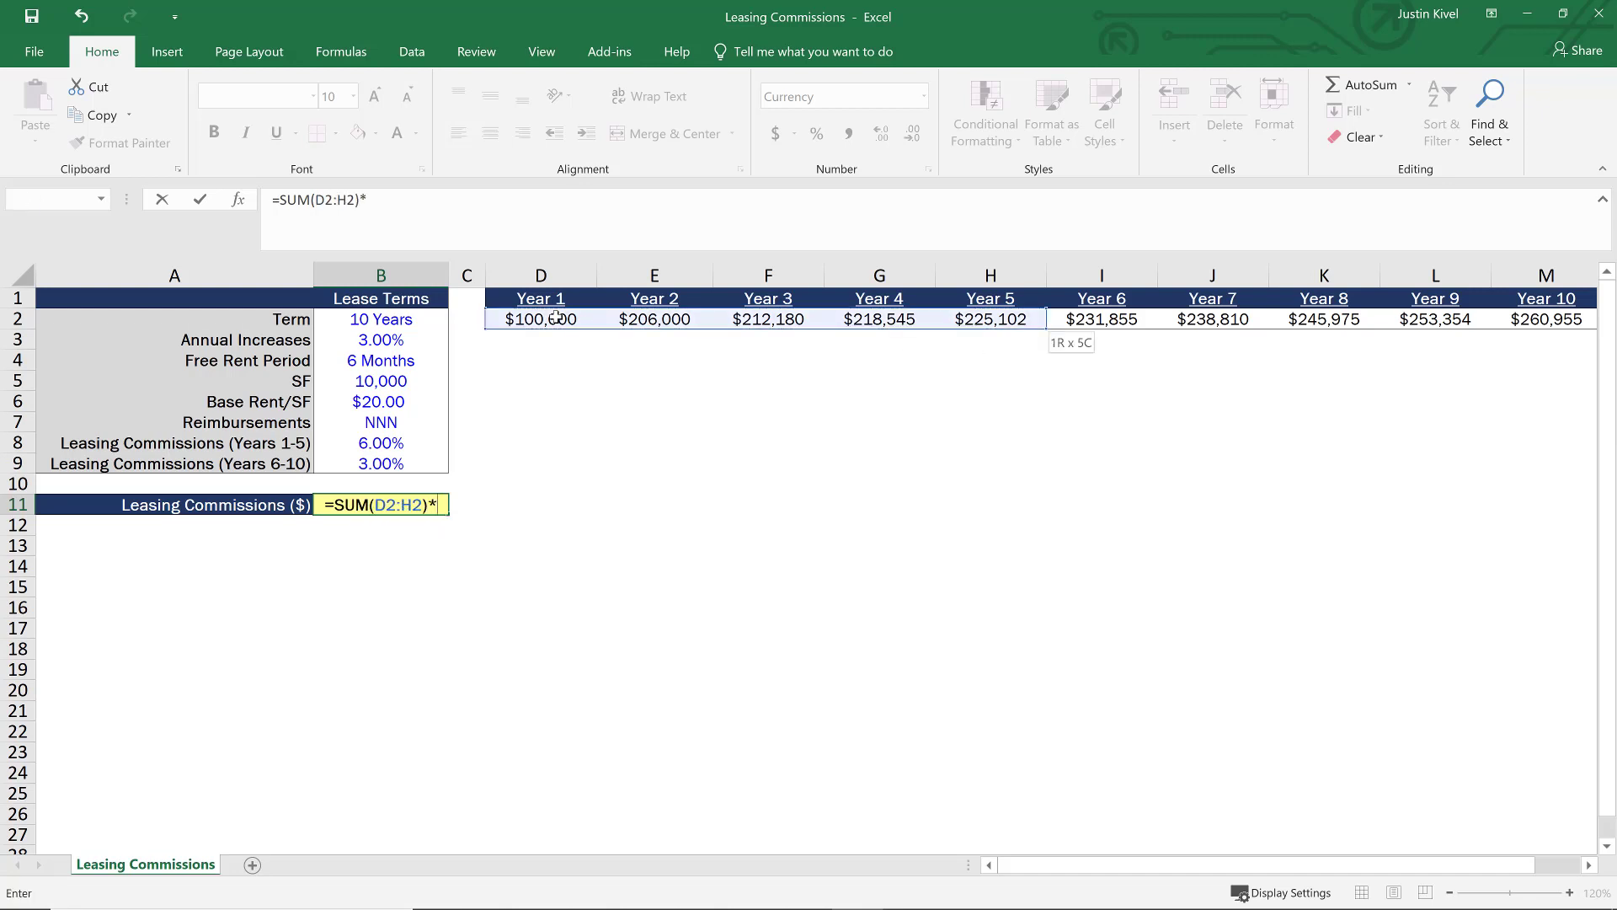
left_click(417, 436)
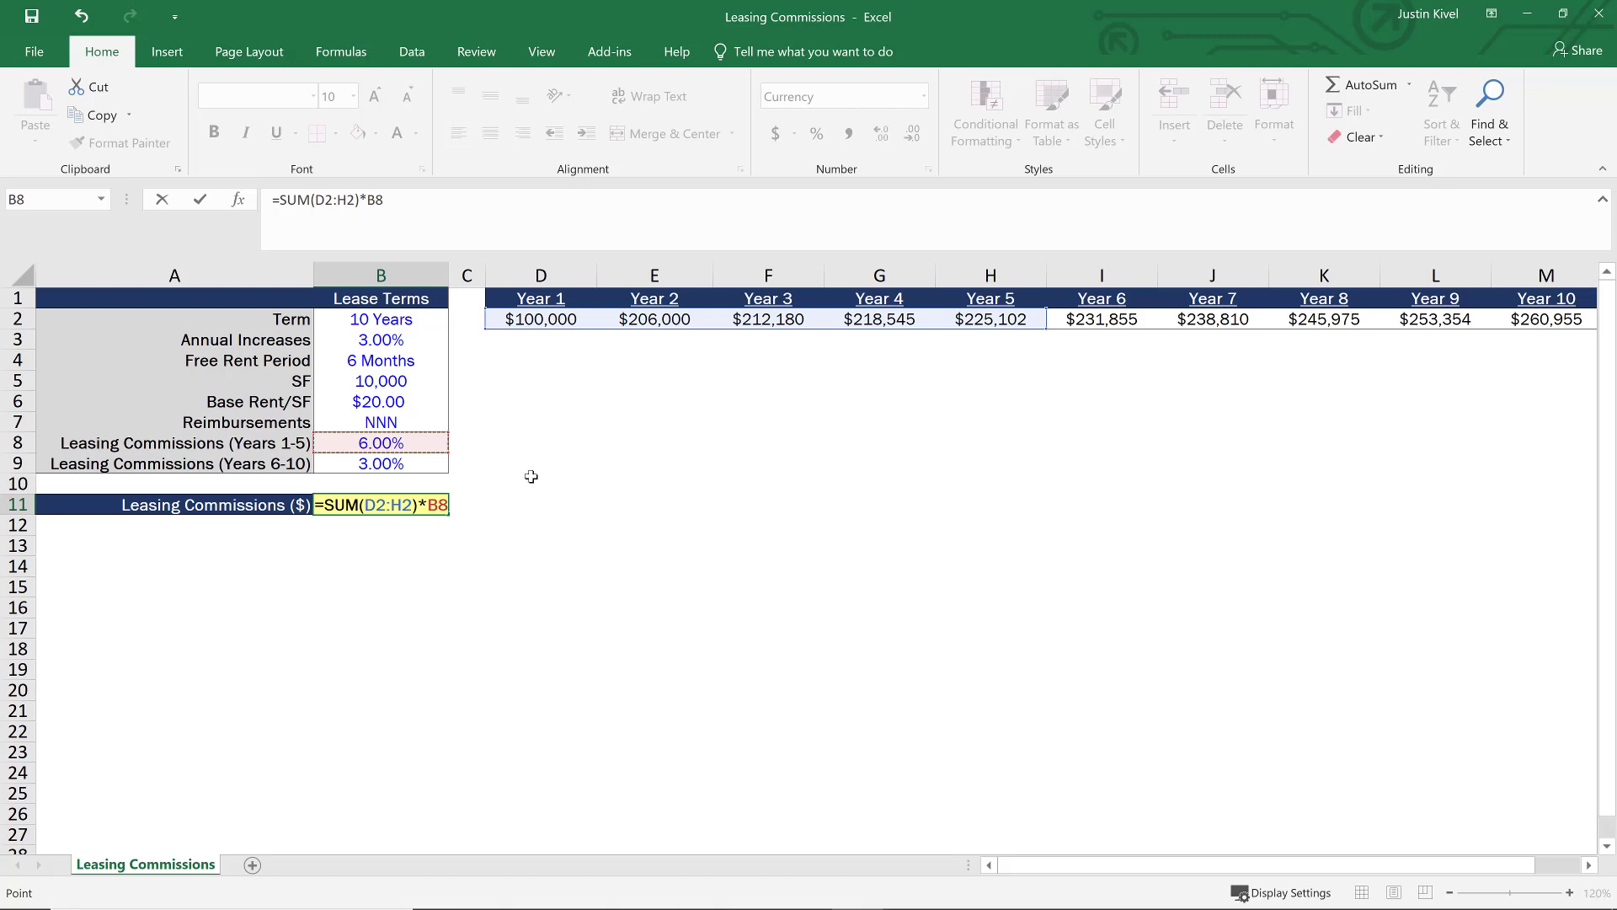
Add +SUM(I2:M2)*B9 for years 6–10 rent at 3.00% and commit the formula.
type("+")
type("sum")
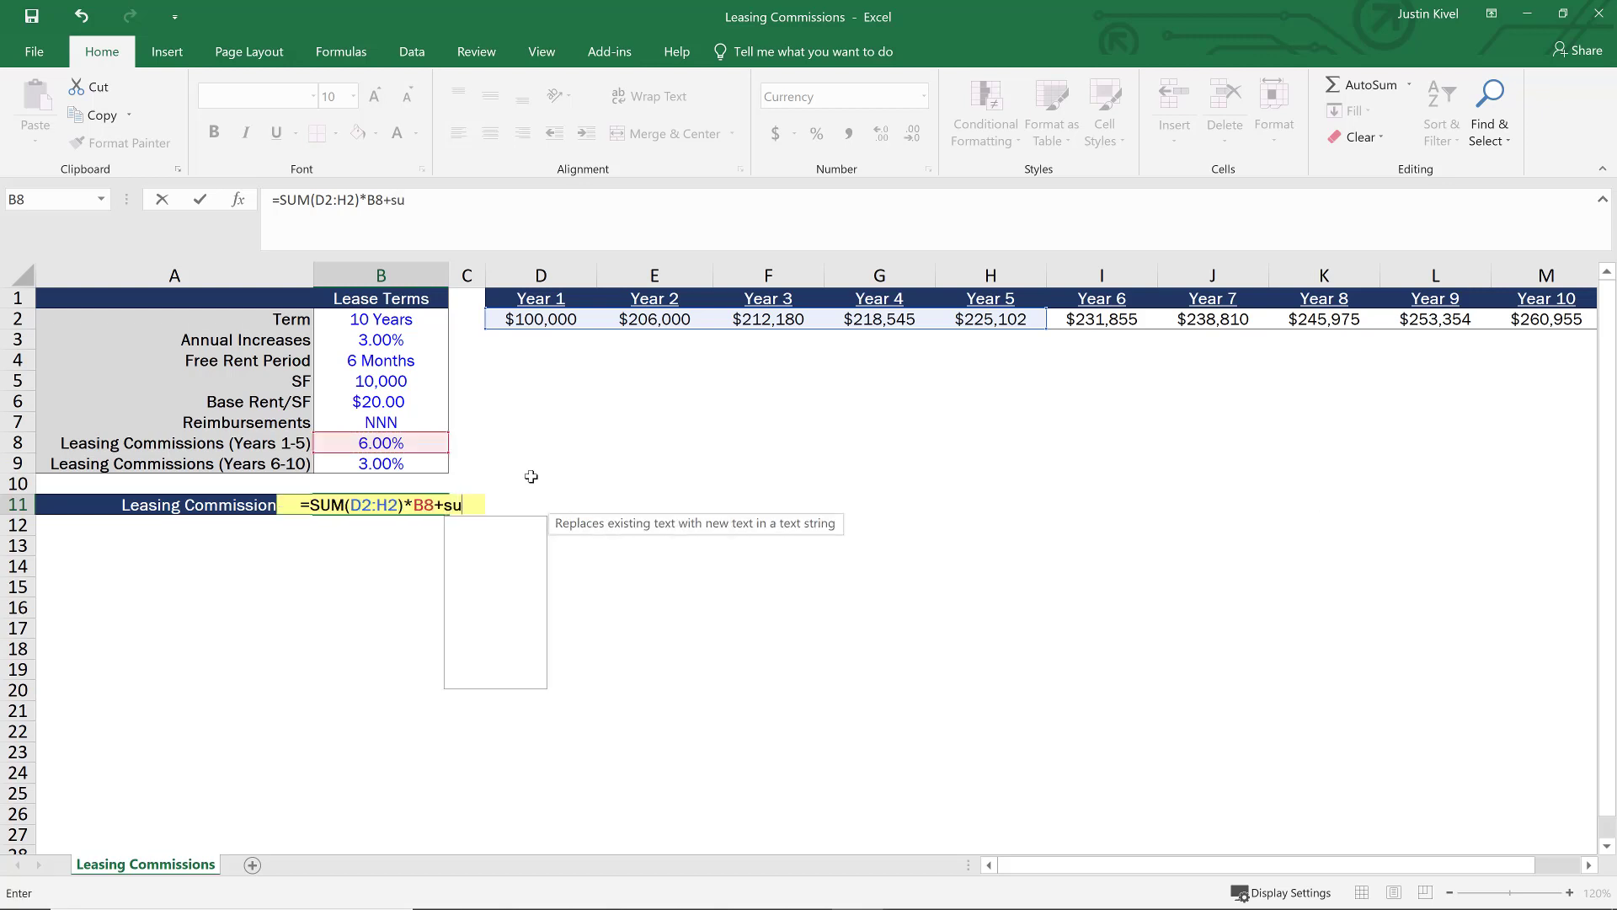
key("Tab")
left_click(1087, 313)
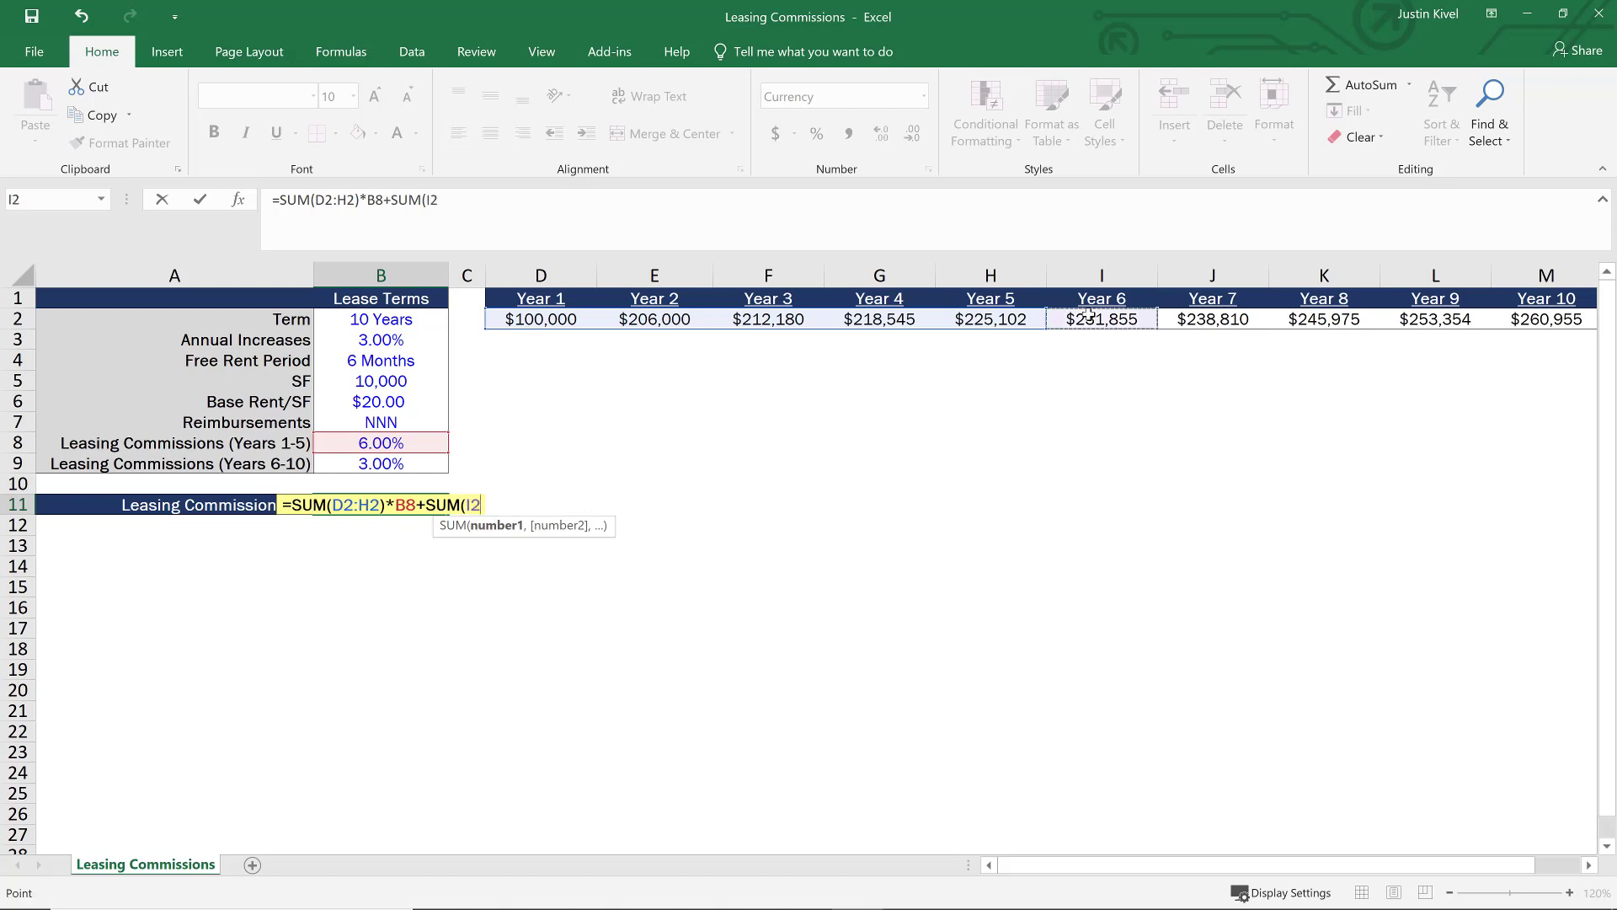
left_click_drag(1087, 314, 1547, 318)
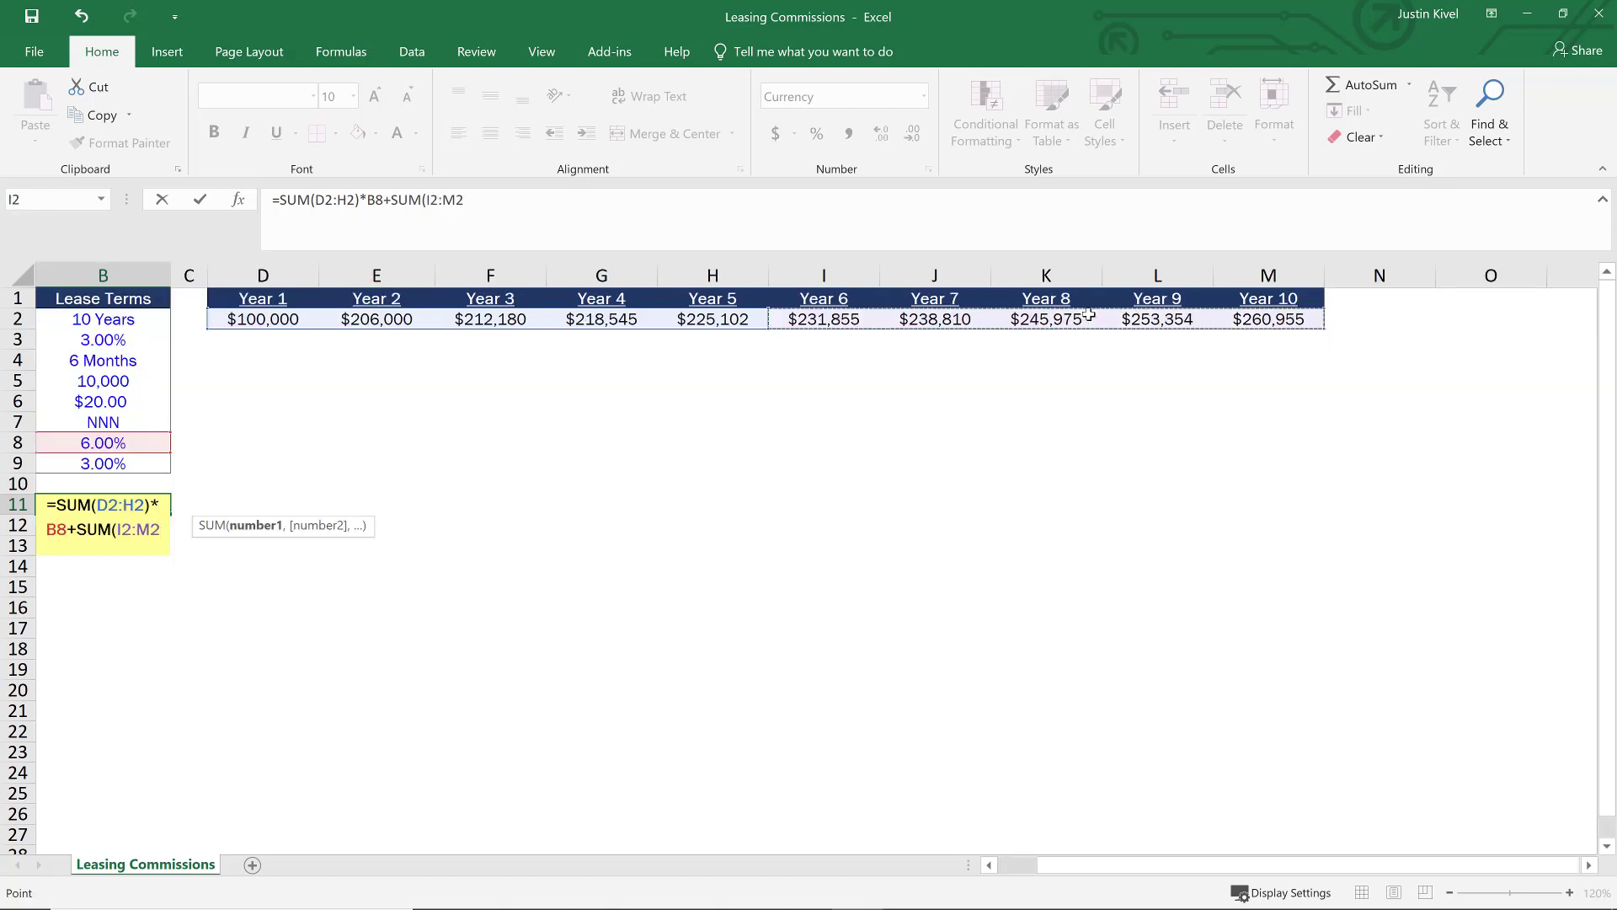
type(")")
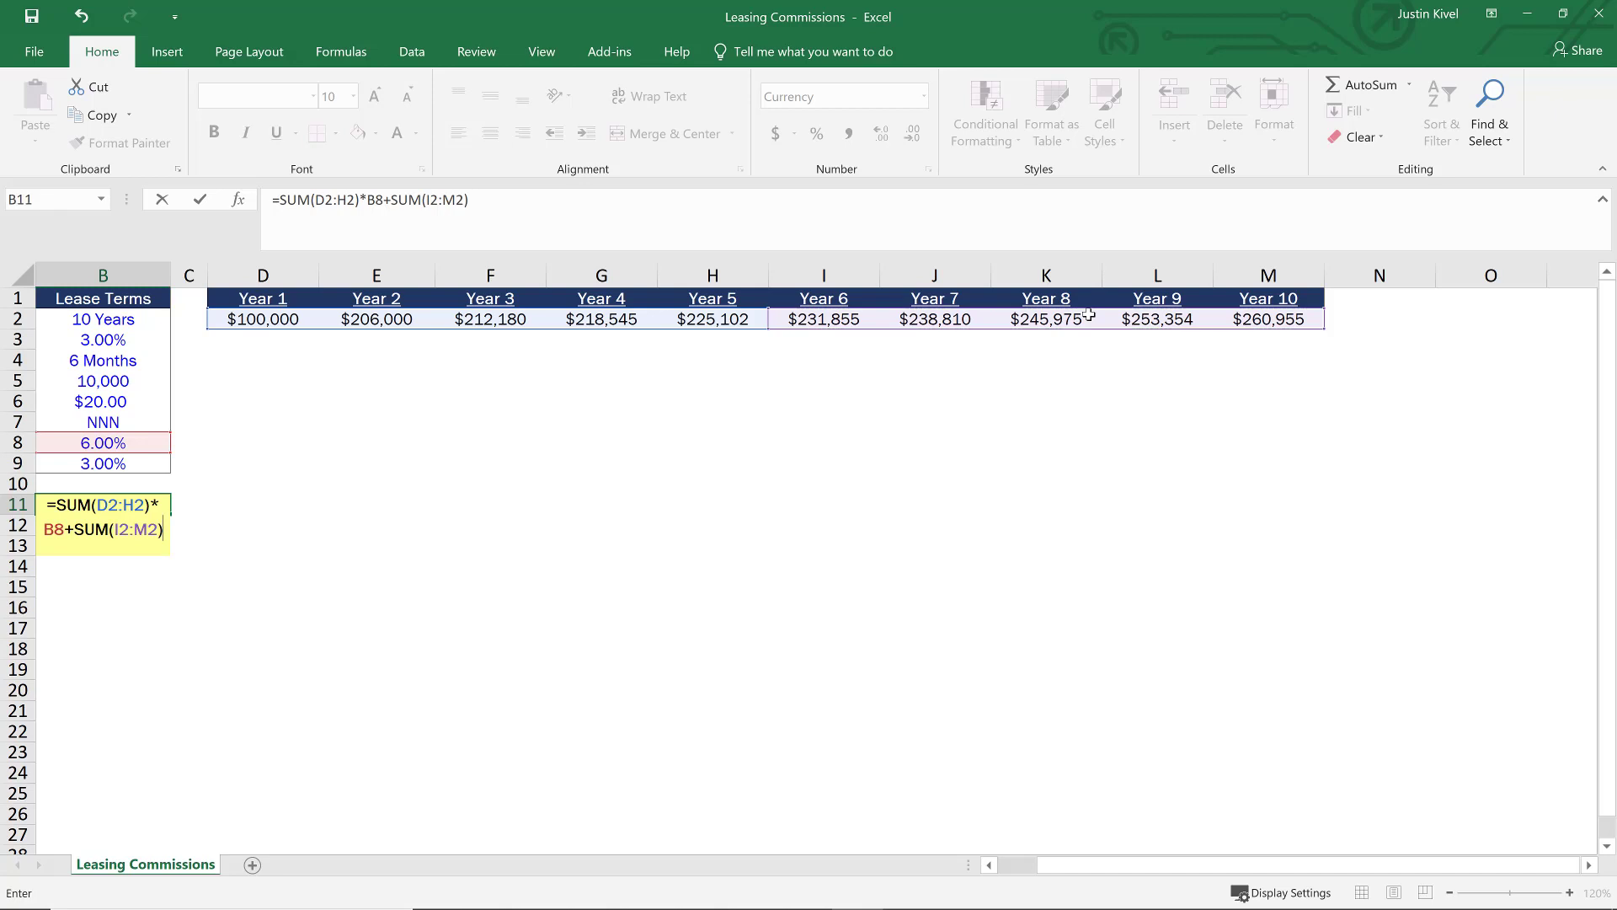
type("*")
key("Left")
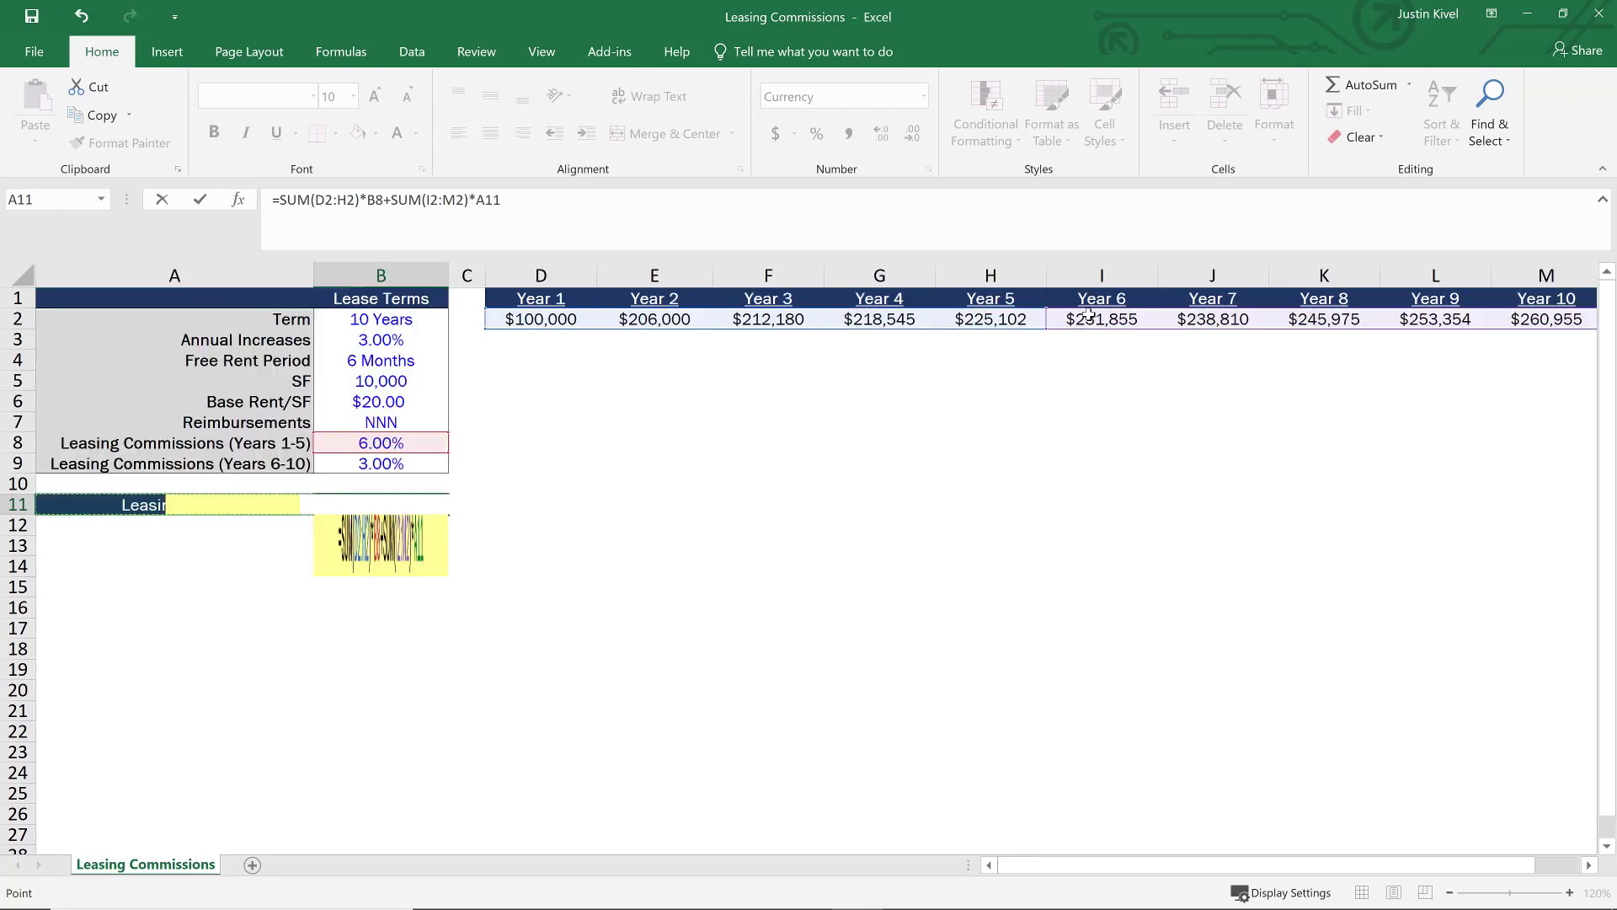
left_click(407, 466)
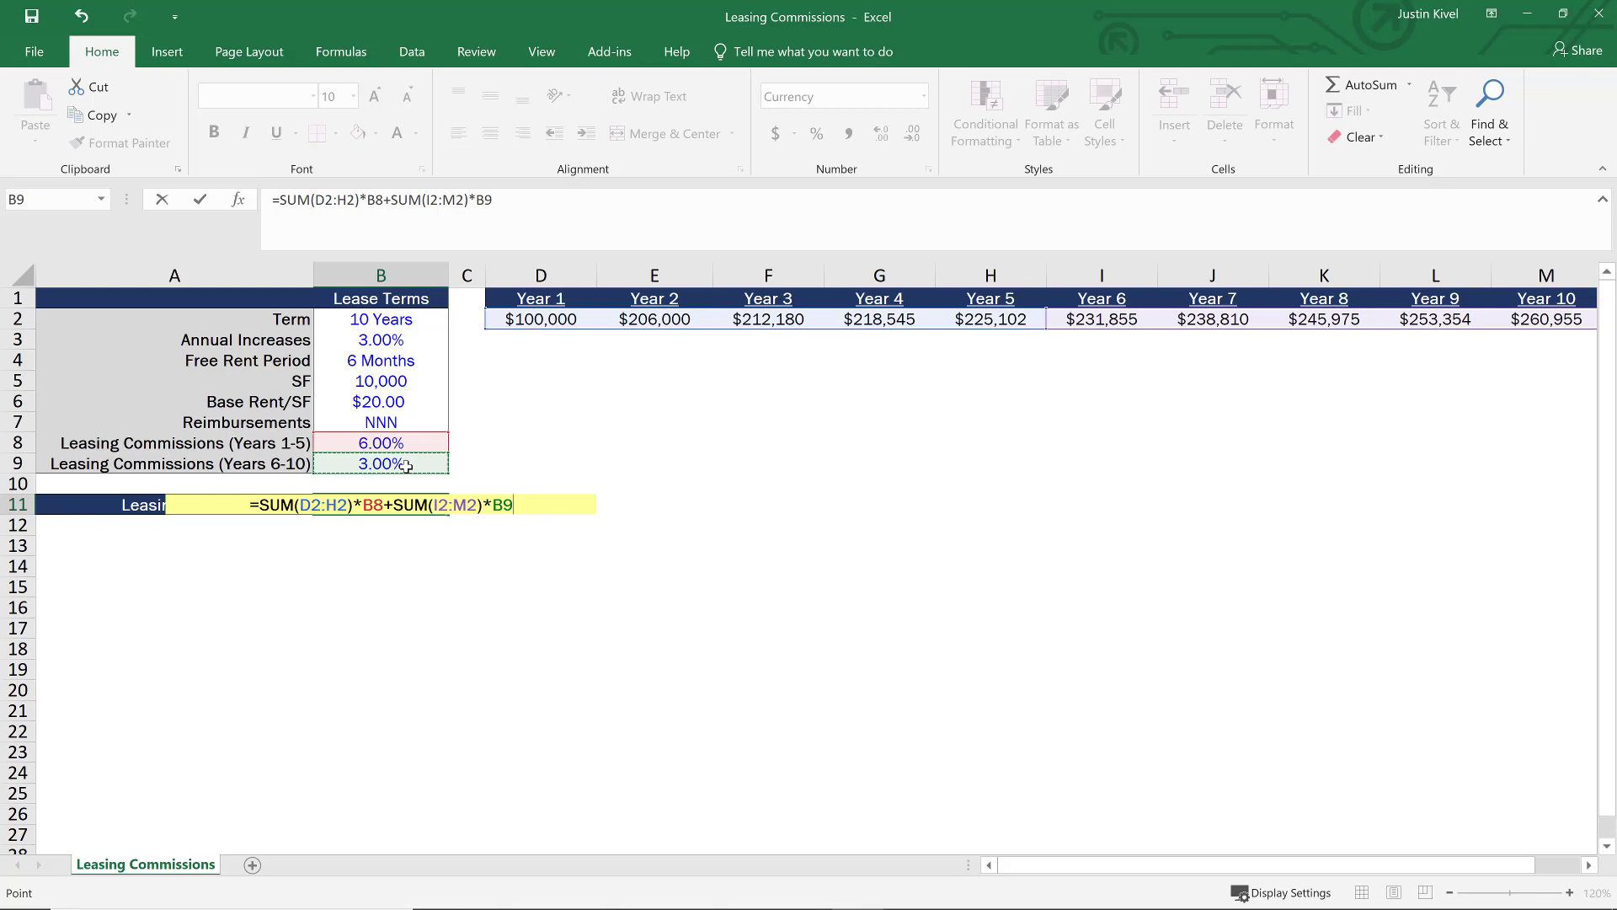
key("ctrl+Return")
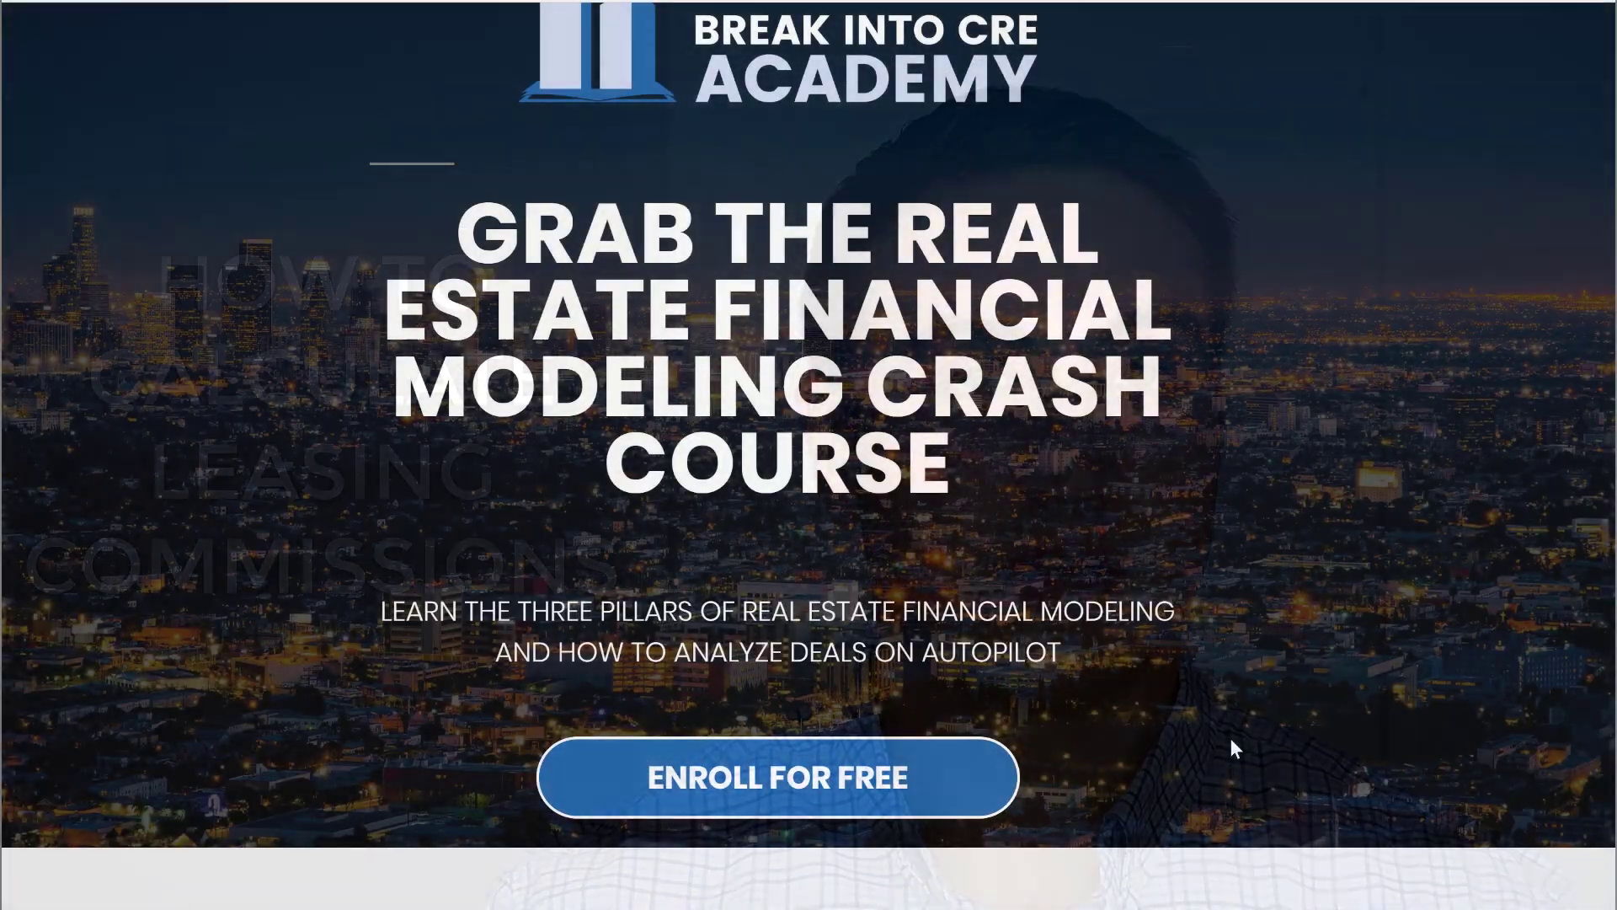
Scroll down the landing page and open the Enroll For Free signup popup for the crash course.
scroll(1229, 739, "down", 5)
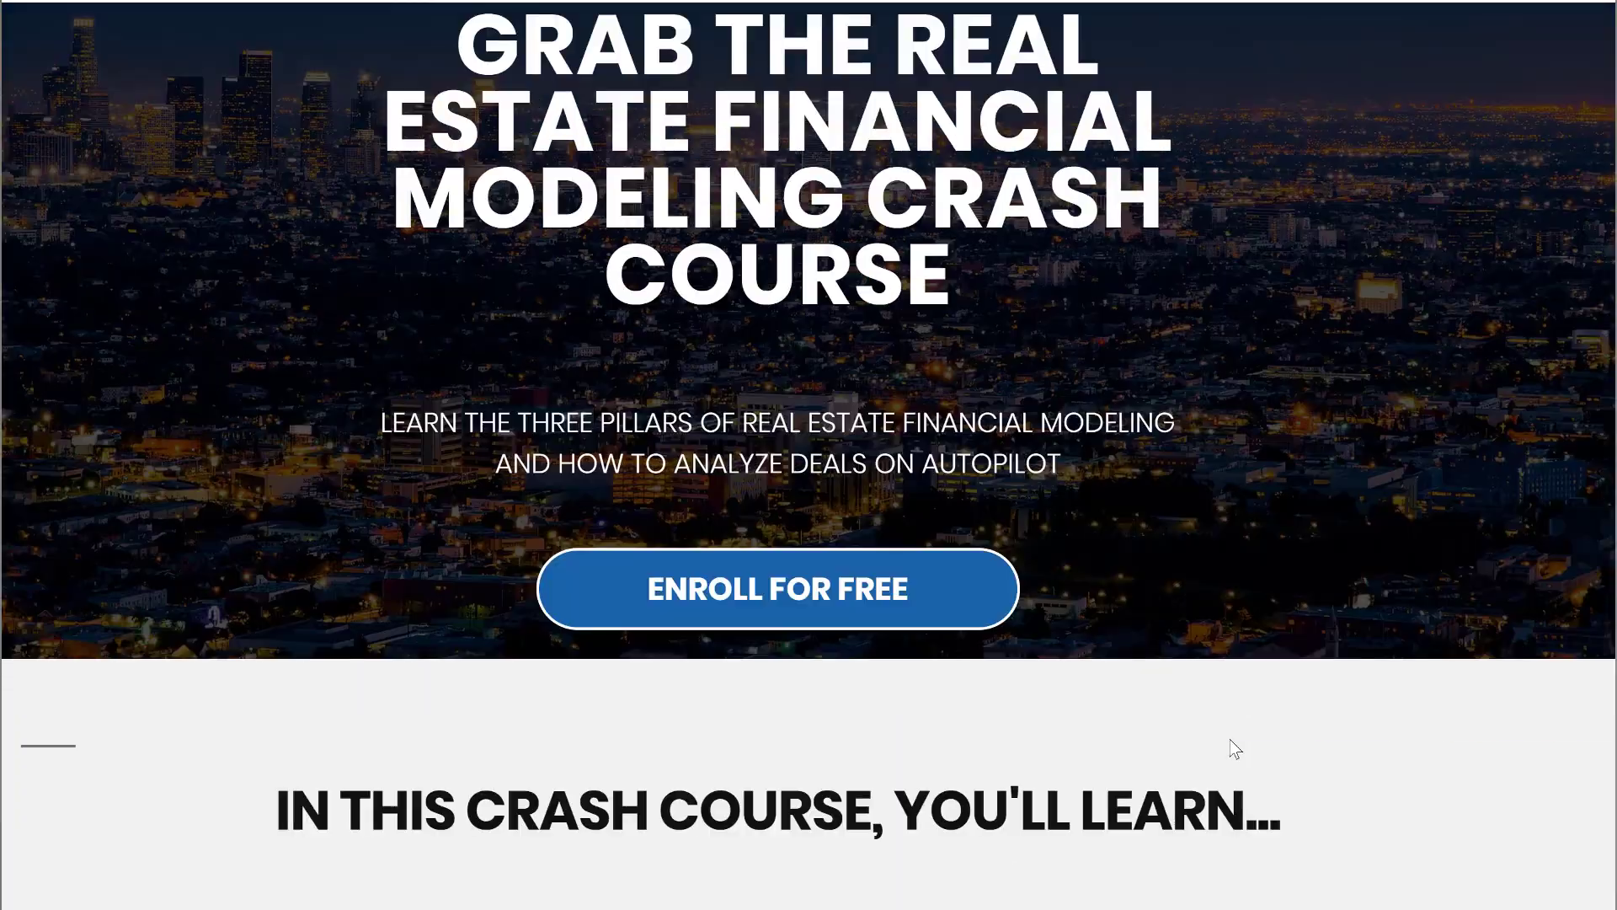
scroll(1229, 742, "down", 10)
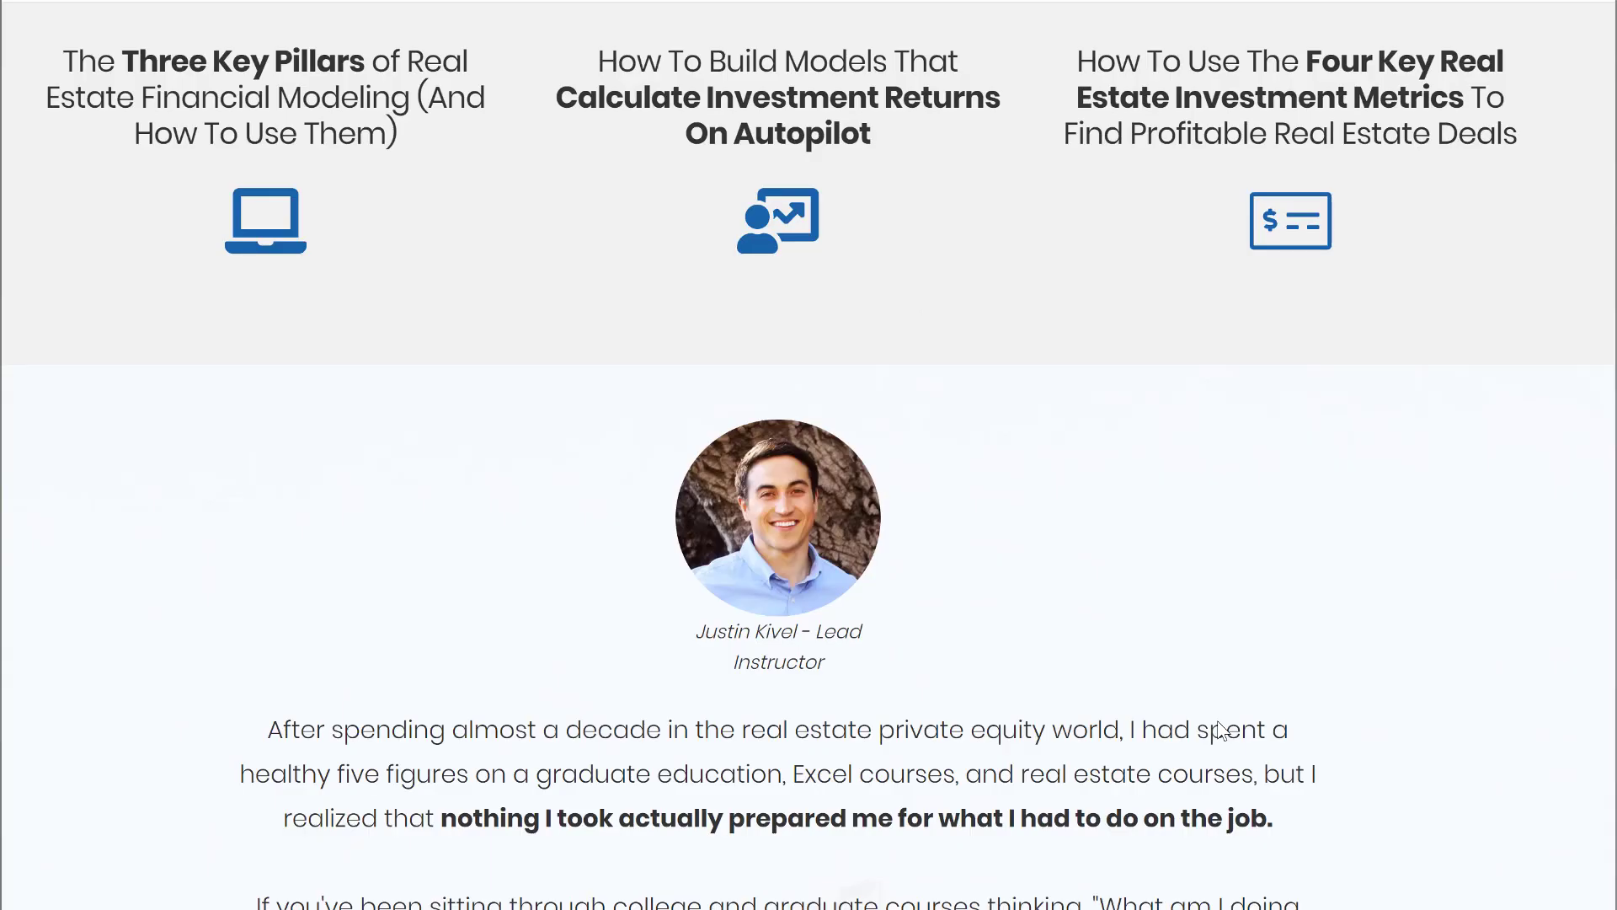
scroll(1223, 729, "down", 12)
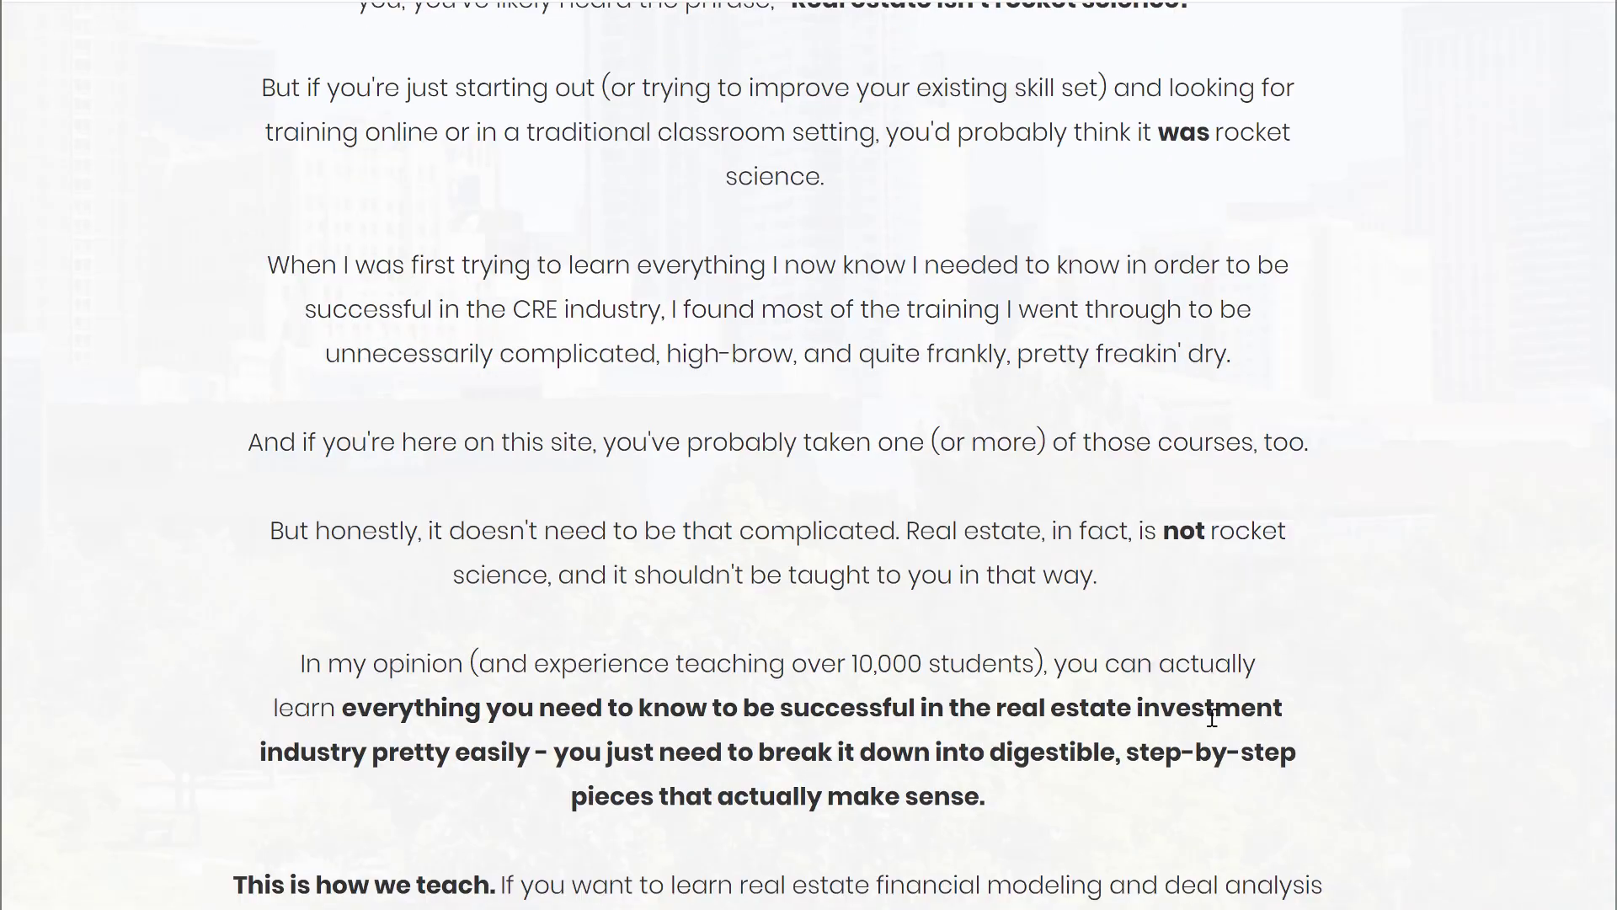
left_click(627, 792)
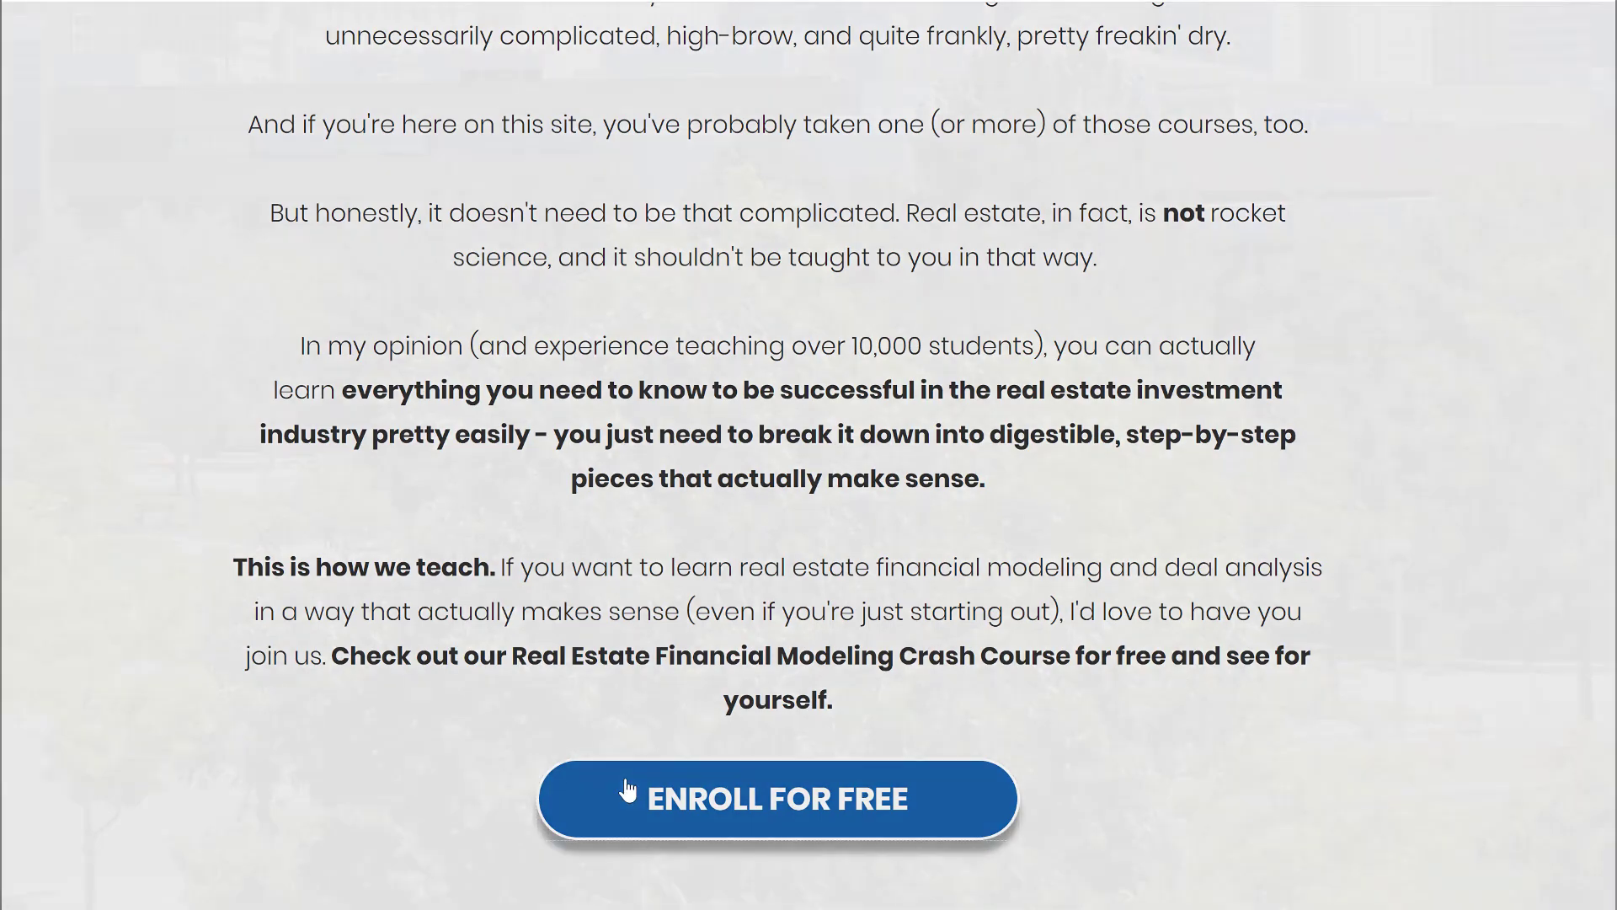